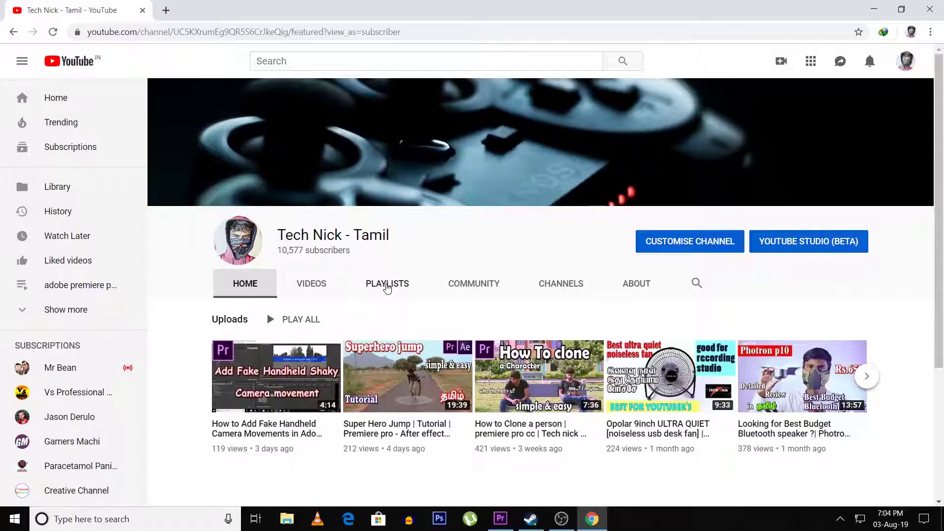
Step: Open the channel's 'adobe premiere pro tutorials - Tamil' playlist and start its fake handheld camera video
{"action": "left_click", "coordinate": [387, 288]}
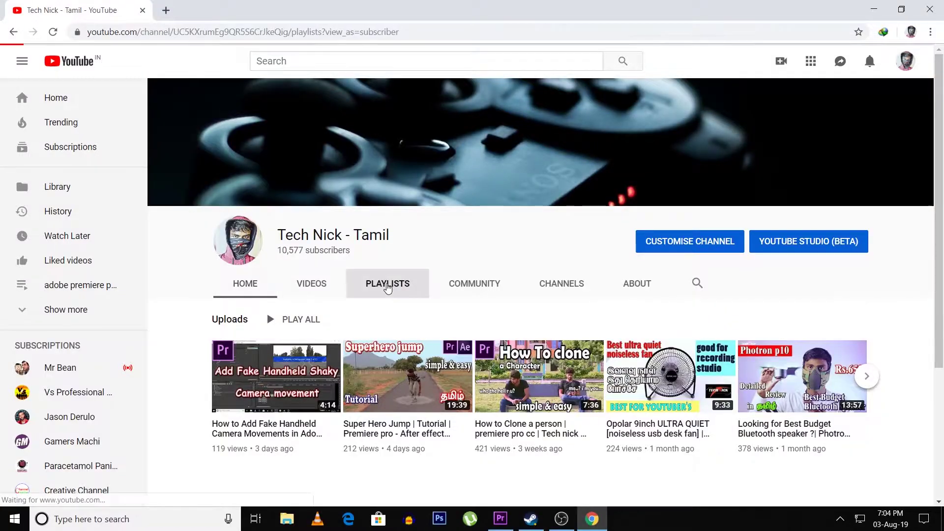
{"action": "scroll", "coordinate": [266, 369], "scroll_direction": "down", "scroll_amount": 1}
{"action": "left_click", "coordinate": [266, 369]}
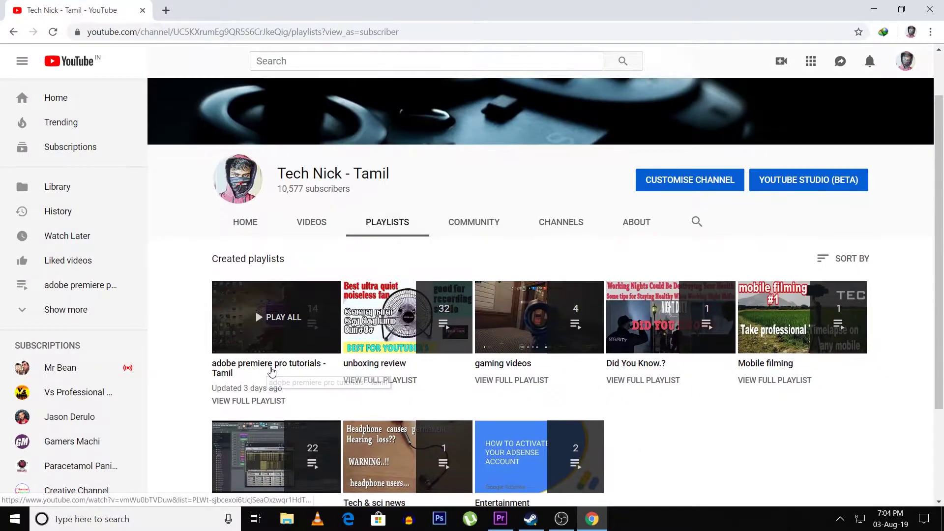
{"action": "scroll", "coordinate": [780, 212], "scroll_direction": "down", "scroll_amount": 6}
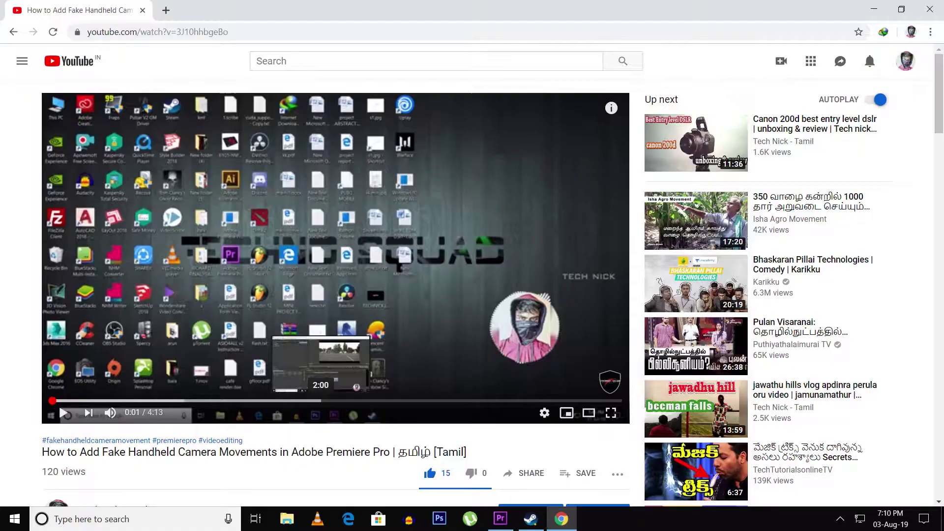
{"action": "scroll", "coordinate": [321, 399], "scroll_direction": "down", "scroll_amount": 10}
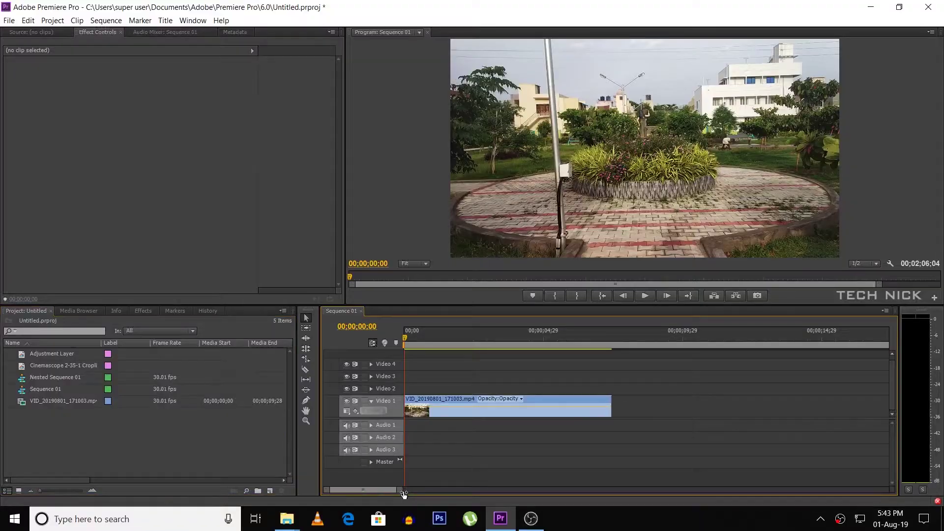
Step: Let the tutorial play past its smoky intro until the Premiere Pro park clip session appears
{"action": "scroll", "coordinate": [391, 481], "scroll_direction": "up", "scroll_amount": 1}
{"action": "scroll", "coordinate": [391, 477], "scroll_direction": "down", "scroll_amount": 1}
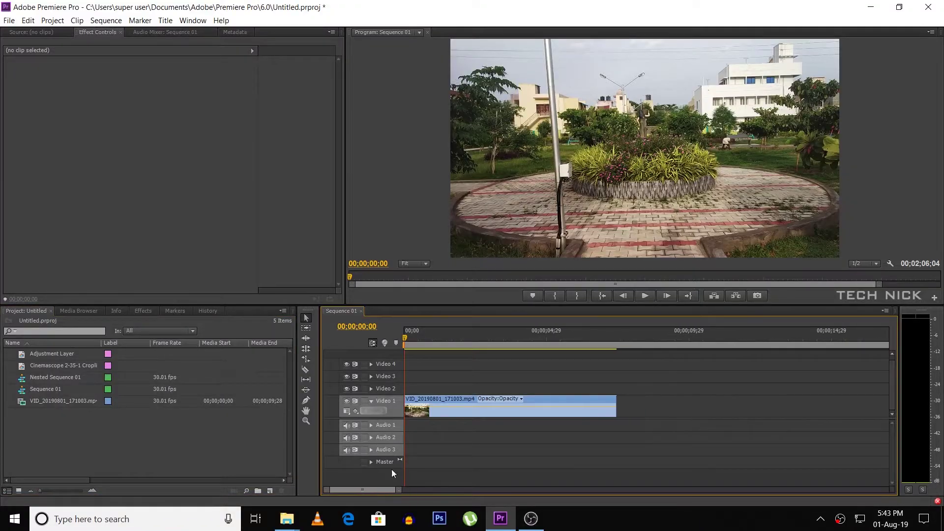
{"action": "key", "text": "space"}
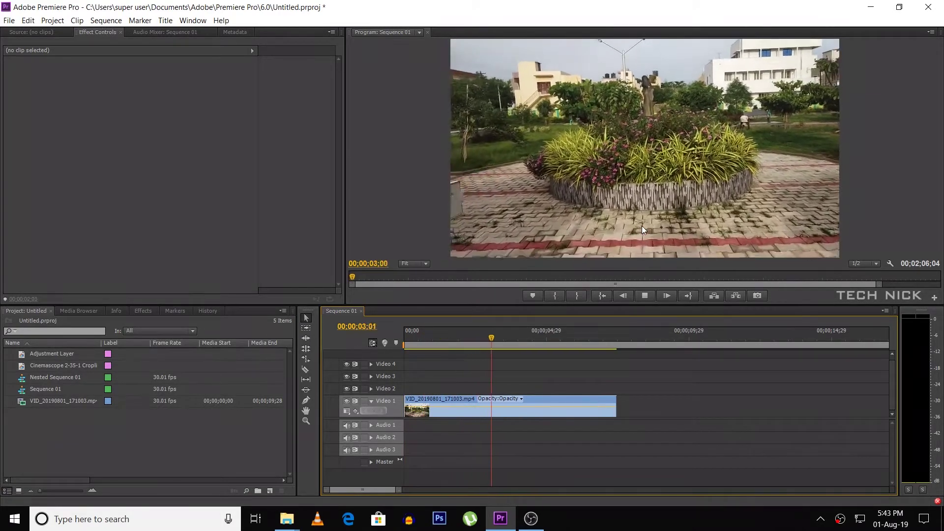
{"action": "left_click", "coordinate": [426, 338]}
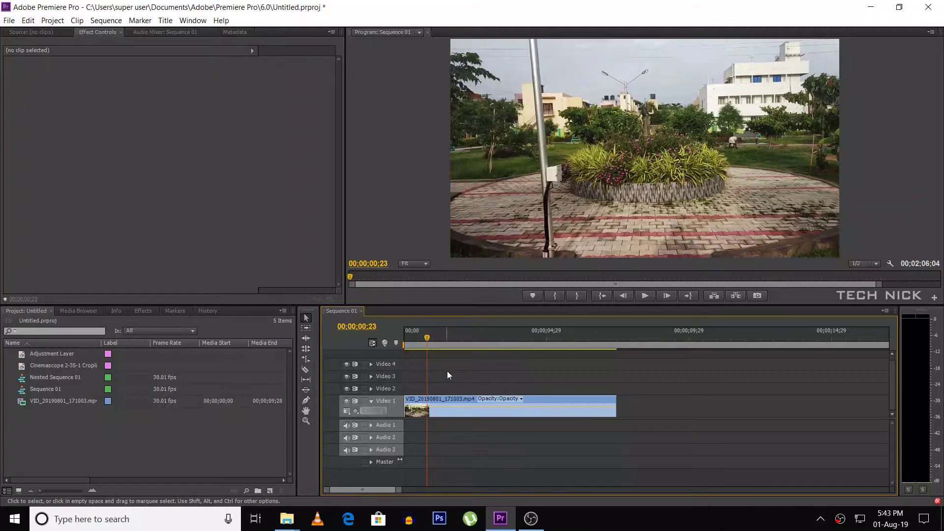
{"action": "left_click", "coordinate": [449, 400]}
Step: Set the park clip's speed to 70% and play back the slowed clip
{"action": "right_click", "coordinate": [450, 399]}
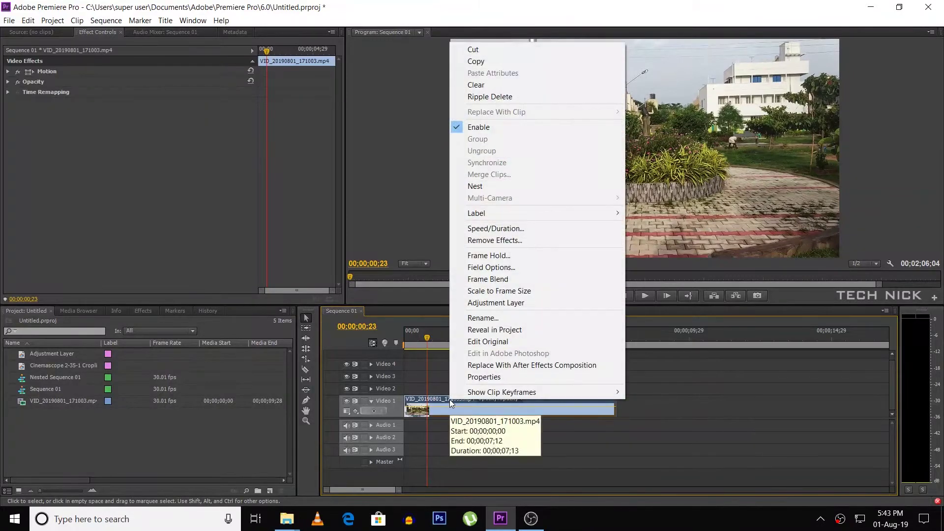
{"action": "left_click", "coordinate": [506, 228]}
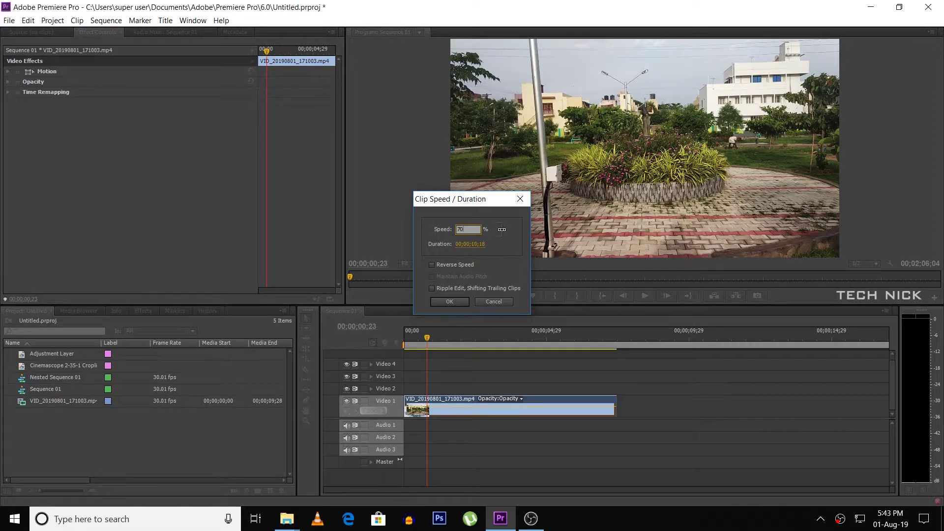
{"action": "key", "text": "Return"}
{"action": "key", "text": "space"}
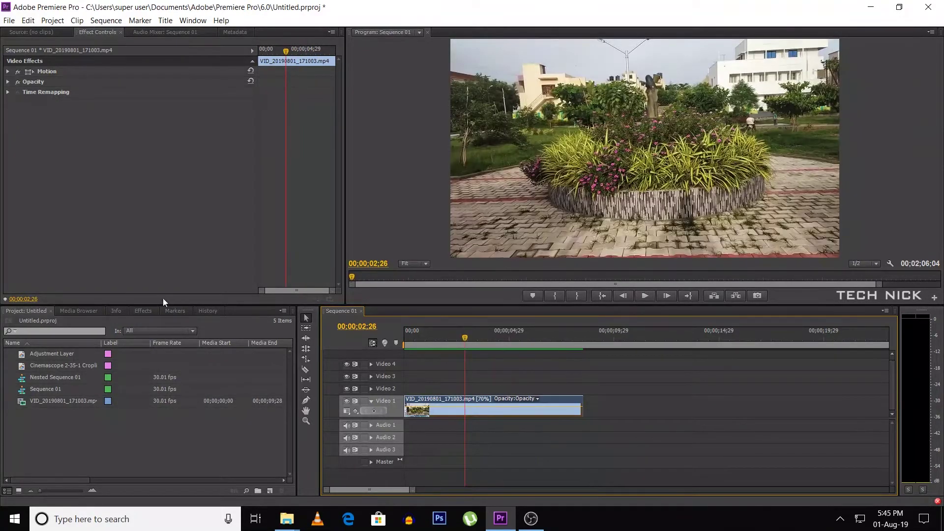
{"action": "left_click", "coordinate": [143, 310]}
{"action": "left_click", "coordinate": [77, 323]}
{"action": "type", "text": "warp"}
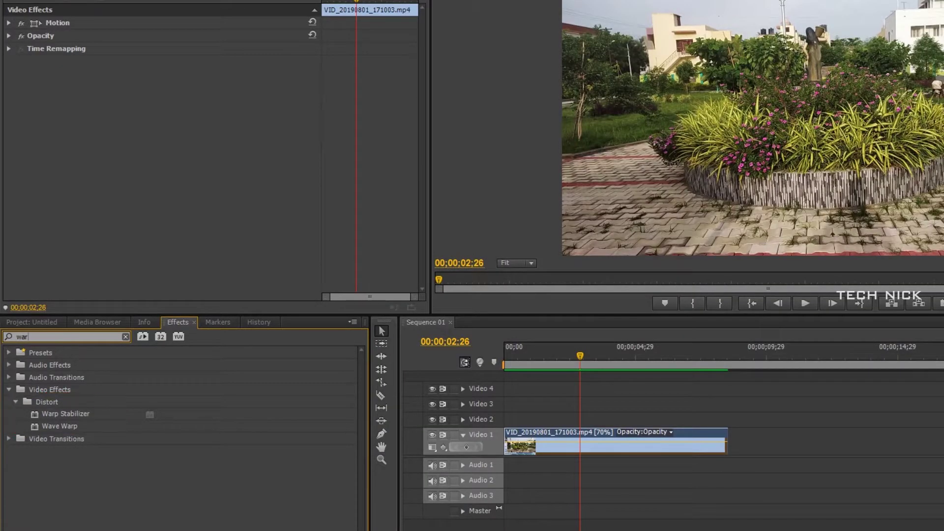
{"action": "left_click", "coordinate": [60, 414]}
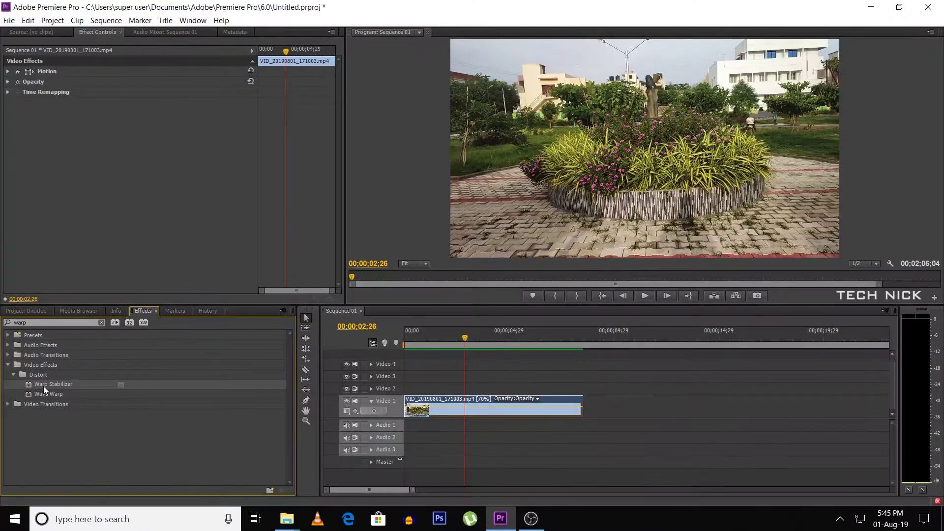
{"action": "left_click_drag", "start_coordinate": [52, 387], "coordinate": [456, 410]}
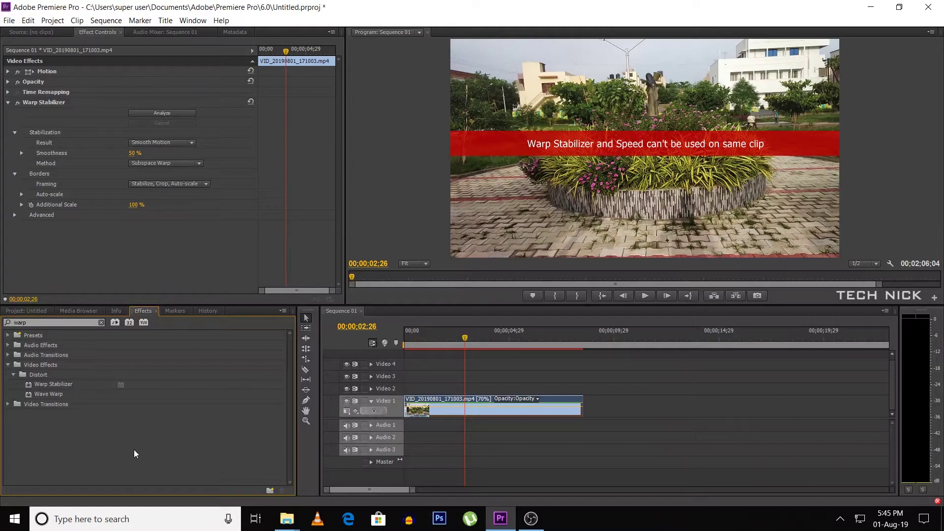
{"action": "key", "text": "ctrl+z"}
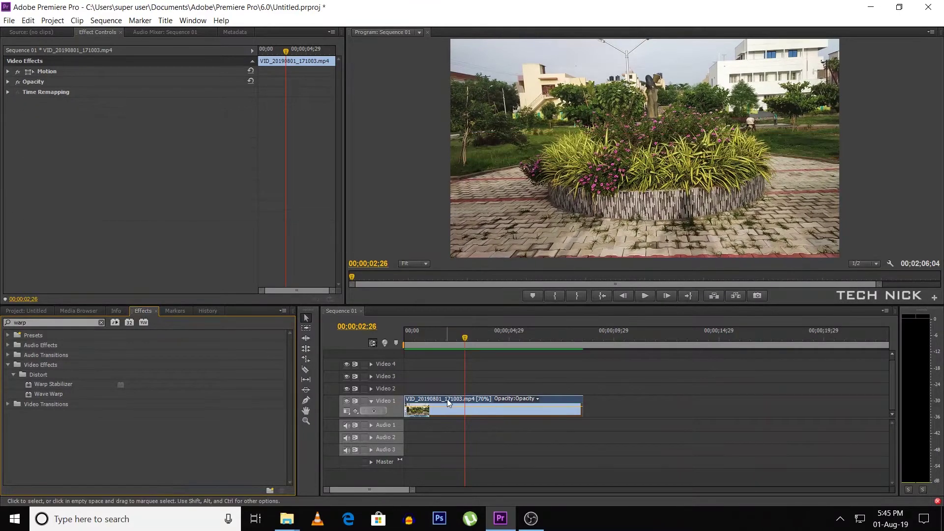
Step: Nest the park clip as Nested Sequence 02, return the playhead to 0, and apply Warp Stabilizer
{"action": "right_click", "coordinate": [447, 400]}
{"action": "left_click", "coordinate": [480, 187]}
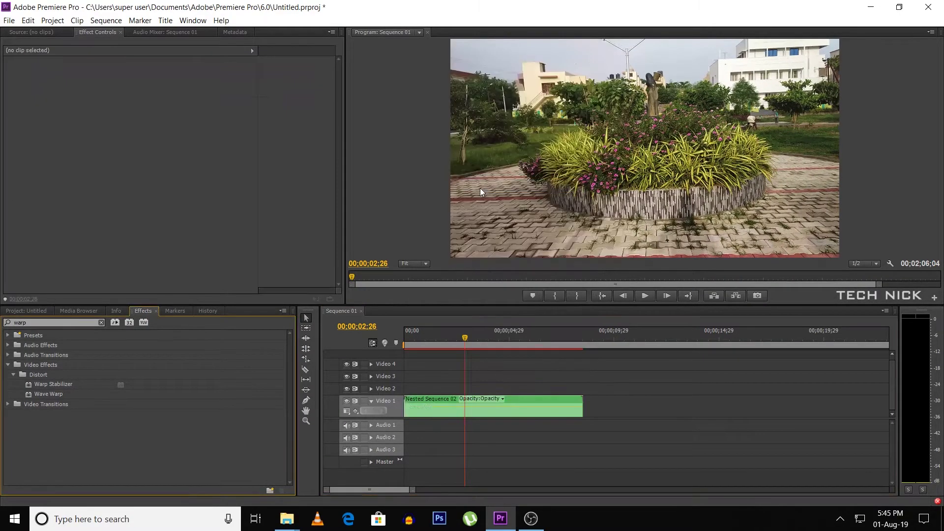
{"action": "left_click", "coordinate": [508, 465]}
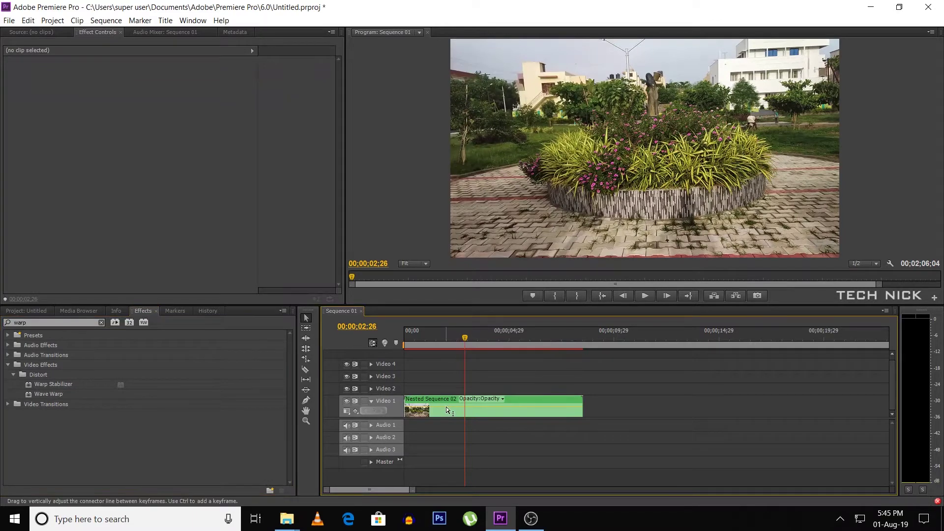
{"action": "left_click_drag", "start_coordinate": [452, 339], "coordinate": [393, 350]}
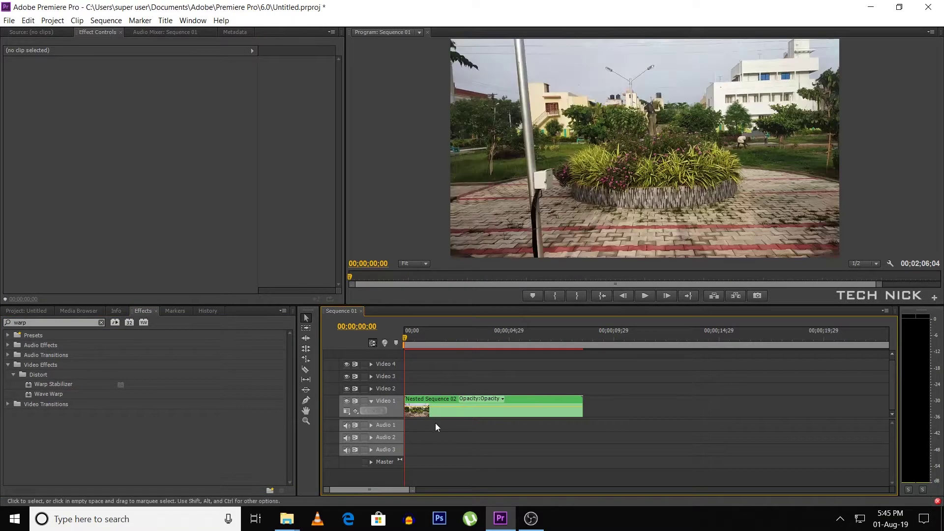
{"action": "left_click_drag", "start_coordinate": [42, 383], "coordinate": [441, 408]}
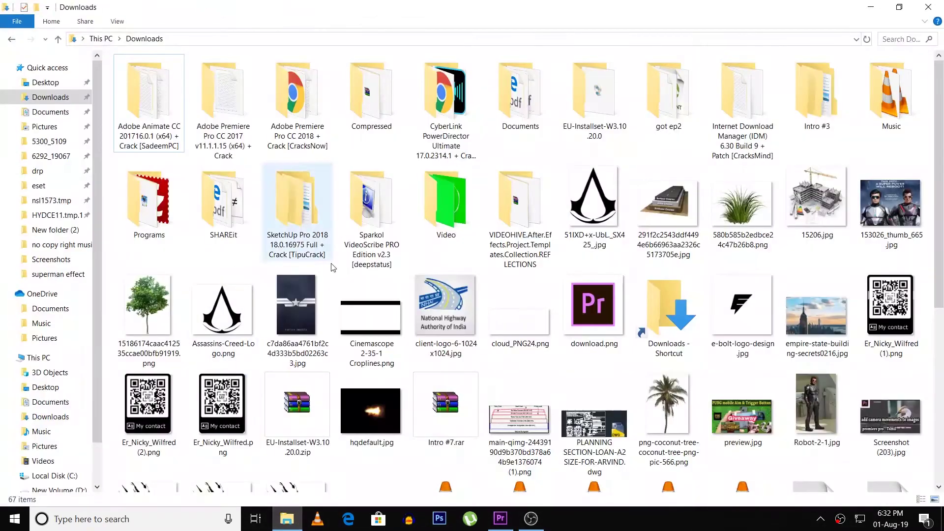
Step: Import the Cinemascope bars image onto Video 2 above the clip and preview the sequence
{"action": "left_click_drag", "start_coordinate": [371, 320], "coordinate": [31, 430]}
{"action": "left_click_drag", "start_coordinate": [51, 380], "coordinate": [493, 389]}
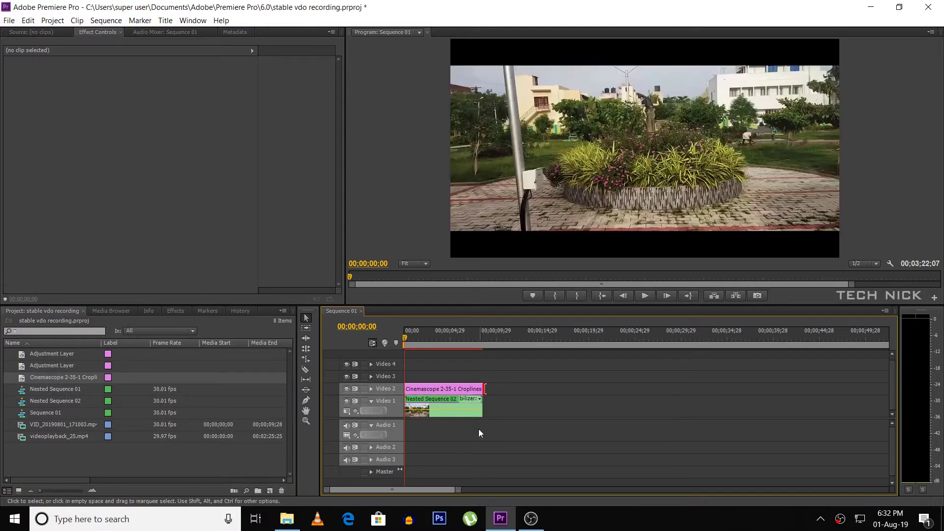
{"action": "key", "text": "equal"}
{"action": "key", "text": "space"}
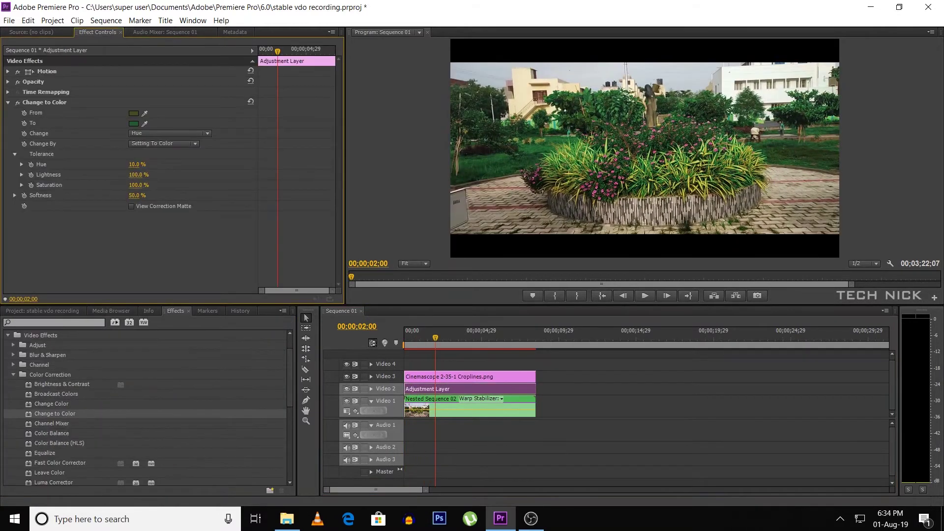
Step: Choose the target colour for the adjustment layer's Change to Color effect
{"action": "left_click", "coordinate": [446, 267]}
{"action": "key", "text": "Return"}
{"action": "scroll", "coordinate": [284, 448], "scroll_direction": "down", "scroll_amount": 3}
Step: Add Three-Way Color Corrector and Tint, mapping blacks to magenta, then open Export Settings
{"action": "left_click_drag", "start_coordinate": [285, 449], "coordinate": [324, 282]}
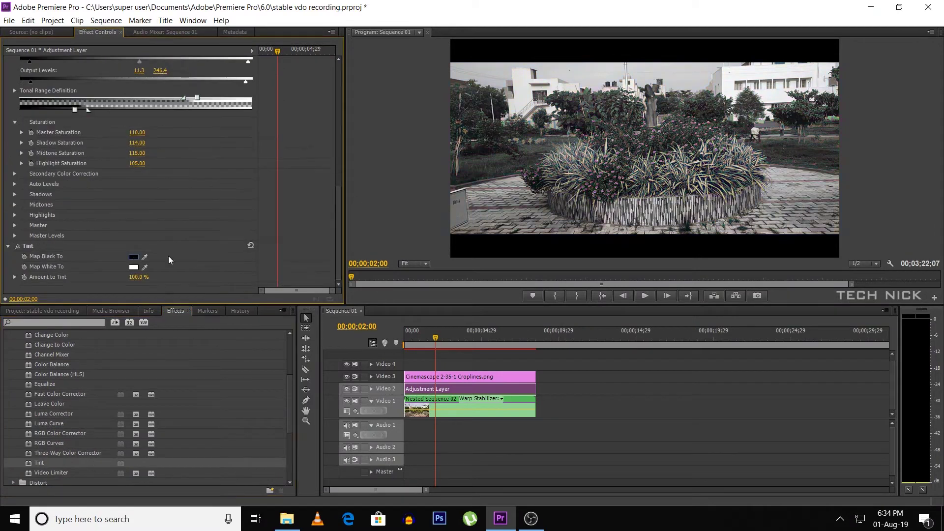
{"action": "left_click", "coordinate": [133, 257]}
{"action": "left_click", "coordinate": [499, 331]}
{"action": "key", "text": "Return"}
{"action": "left_click", "coordinate": [133, 267]}
{"action": "key", "text": "Return"}
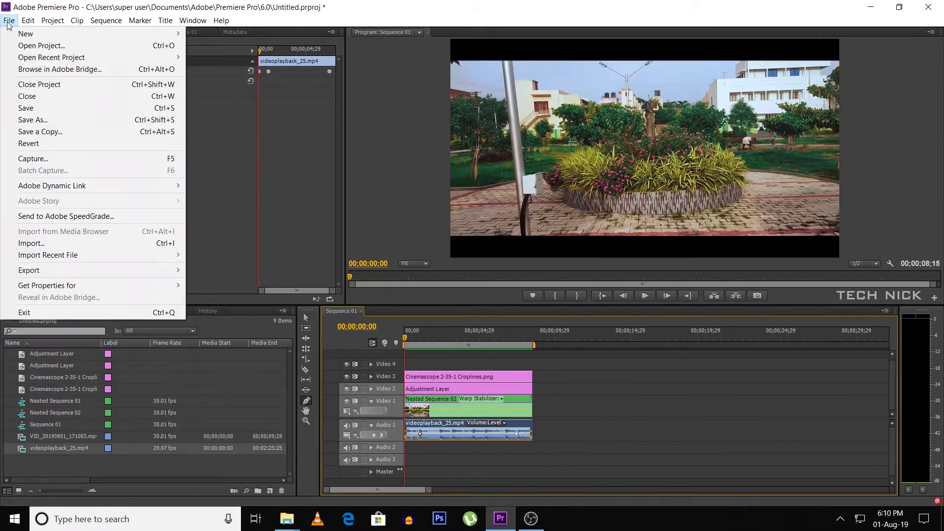
{"action": "key", "text": "ctrl+m"}
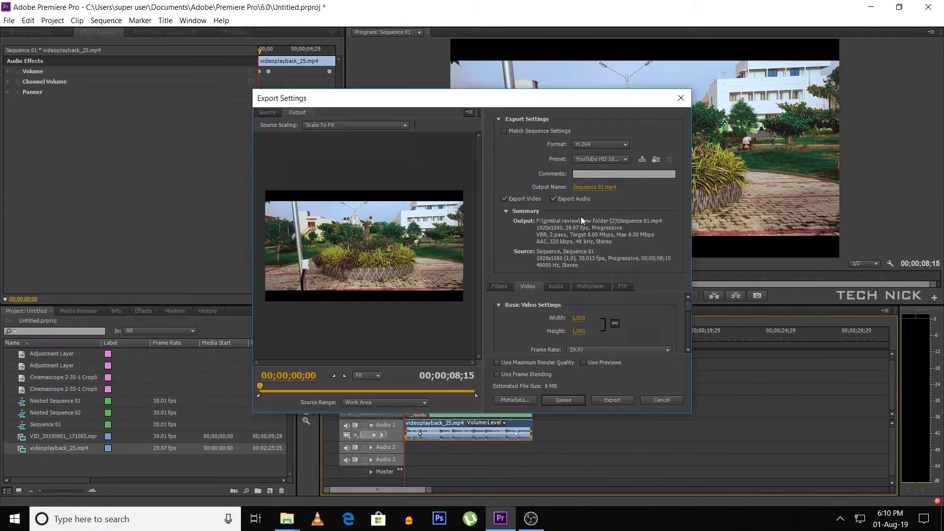